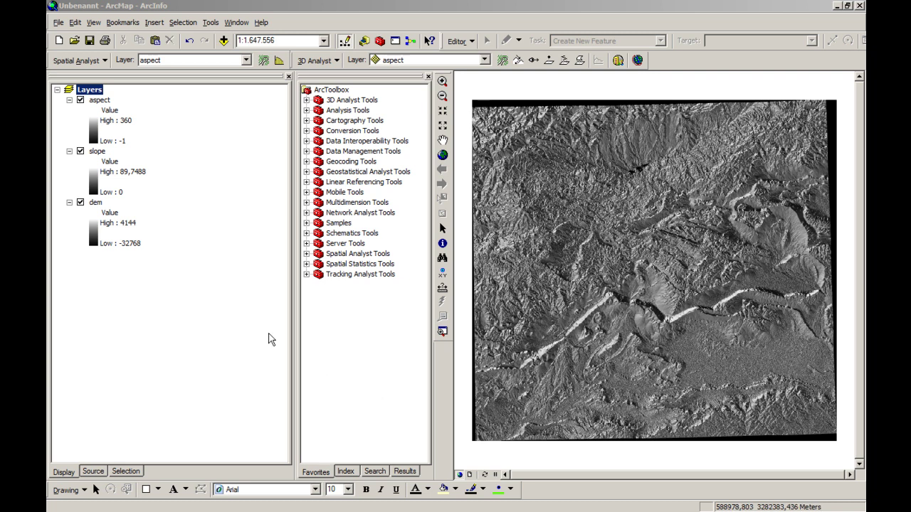
Select the dem and slope layers, then toggle aspect off and on to compare slope beneath it
{"action": "left_click", "coordinate": [96, 203]}
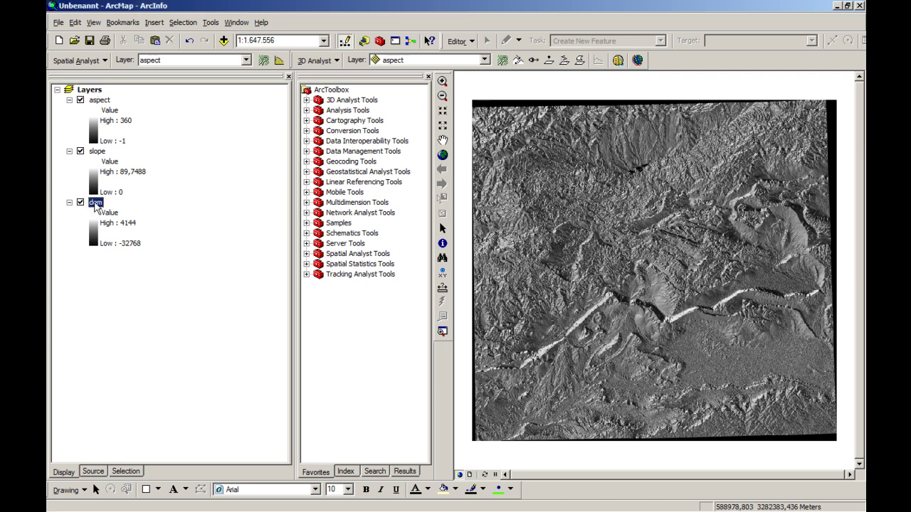
{"action": "left_click", "coordinate": [97, 152]}
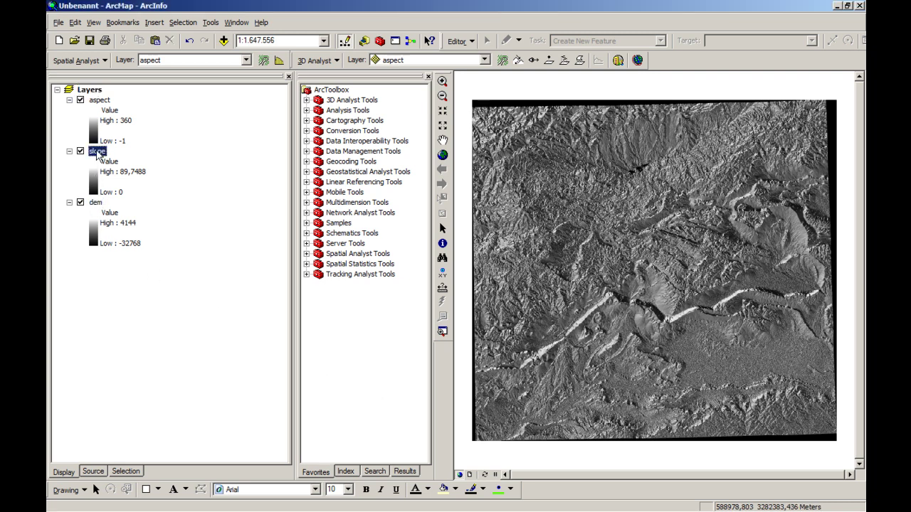
{"action": "left_click", "coordinate": [80, 100]}
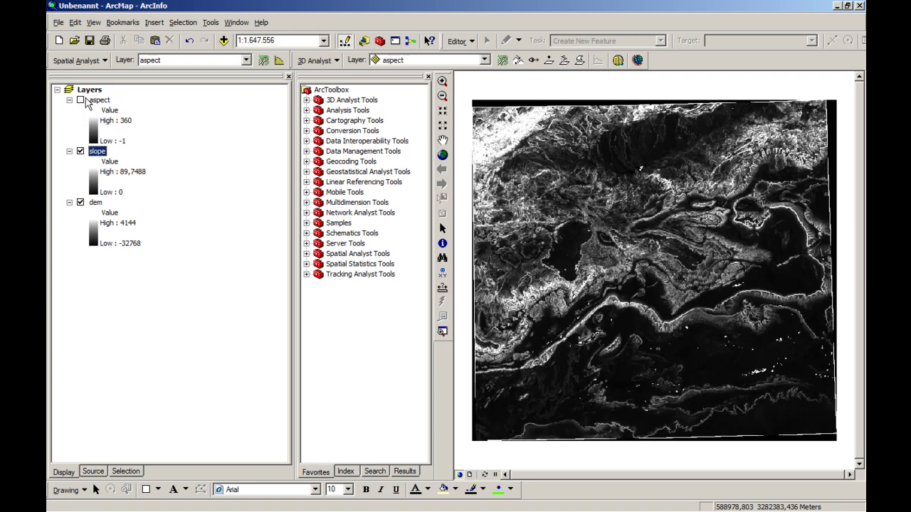
{"action": "left_click", "coordinate": [81, 101]}
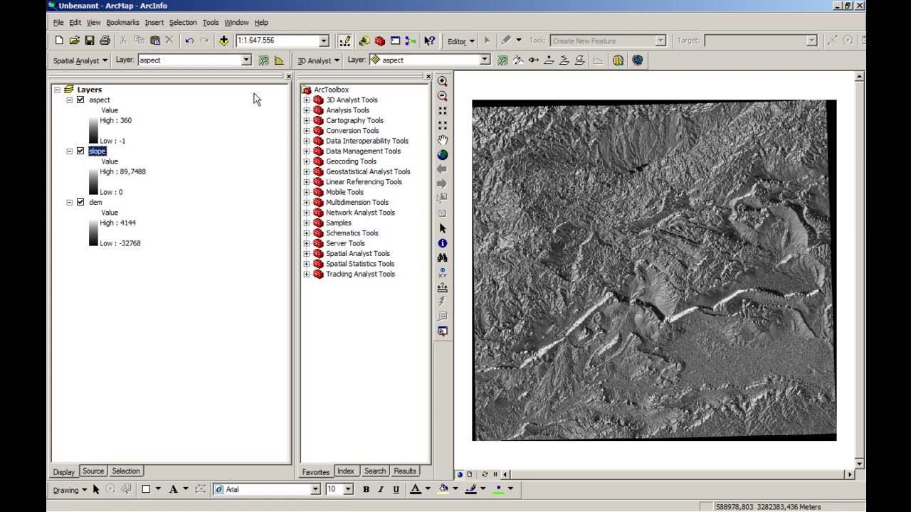
Verify that the 3D Analyst and Spatial Analyst extensions are ticked in Tools > Extensions
{"action": "left_click", "coordinate": [99, 61]}
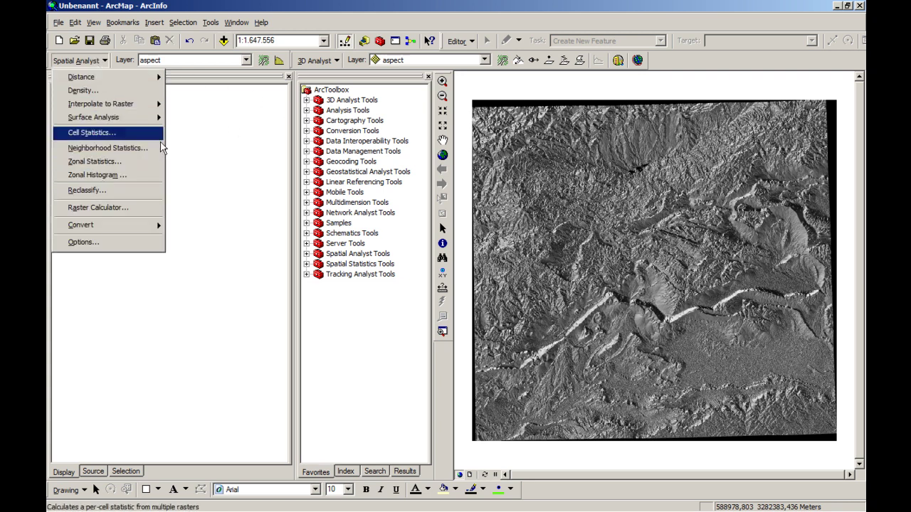
{"action": "left_click", "coordinate": [183, 22]}
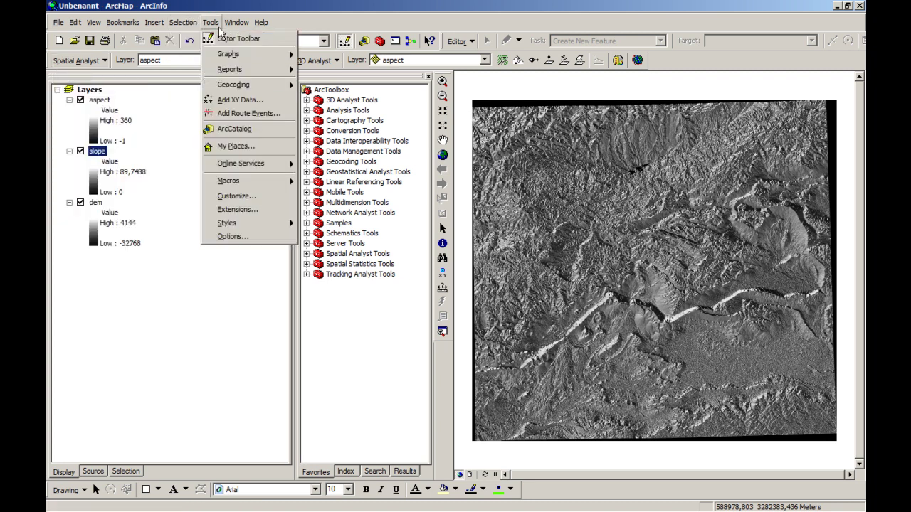
{"action": "left_click", "coordinate": [242, 209]}
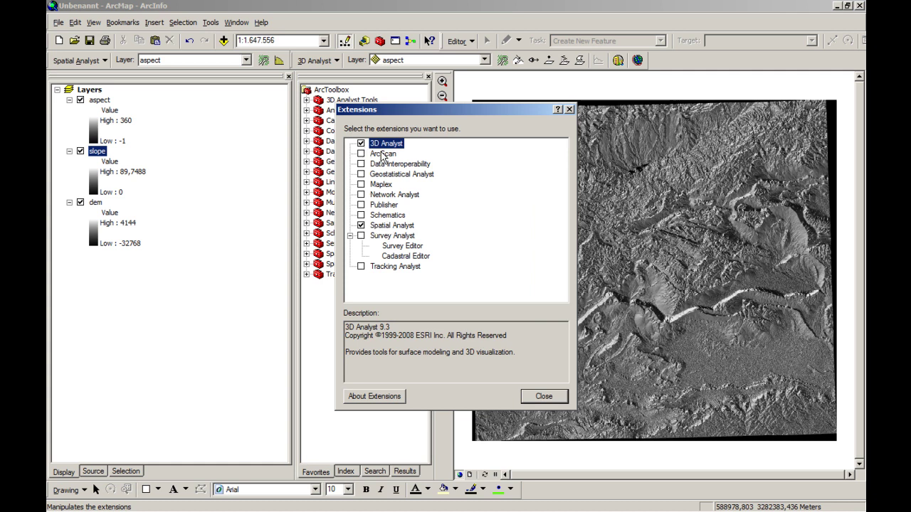
{"action": "left_click", "coordinate": [537, 397]}
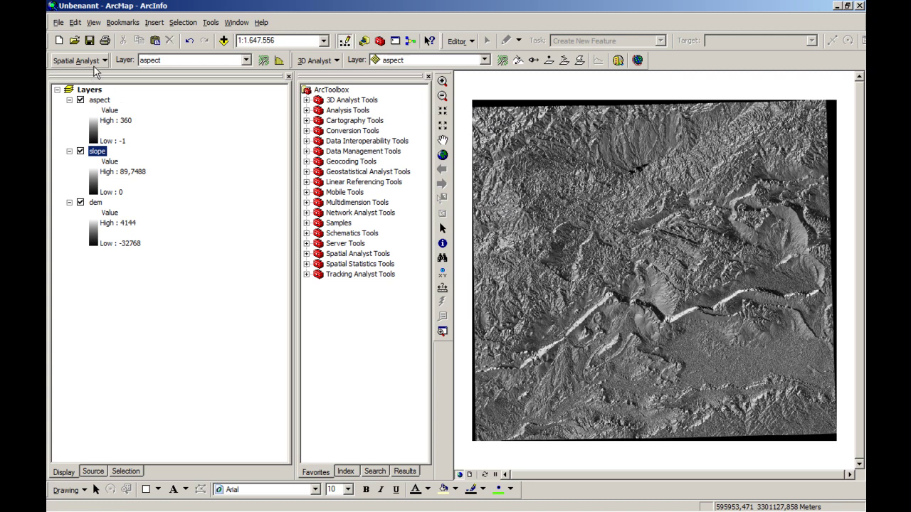
Select the dem, slope and aspect layers in turn in the table of contents
{"action": "left_click", "coordinate": [101, 202]}
{"action": "left_click", "coordinate": [104, 151]}
{"action": "left_click", "coordinate": [103, 101]}
Bring the Notepad++ con() file forward and widen it so each expression fits one line
{"action": "mouse_move", "coordinate": [192, 507]}
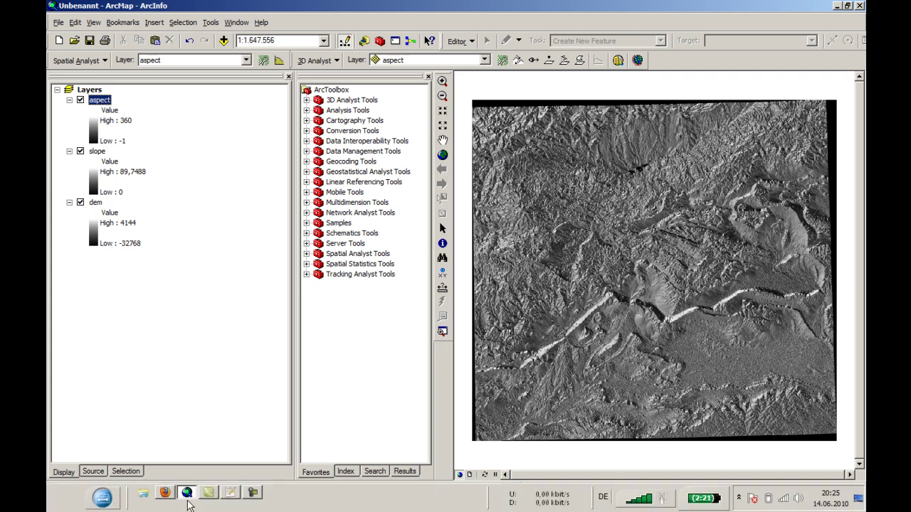
{"action": "left_click", "coordinate": [239, 497]}
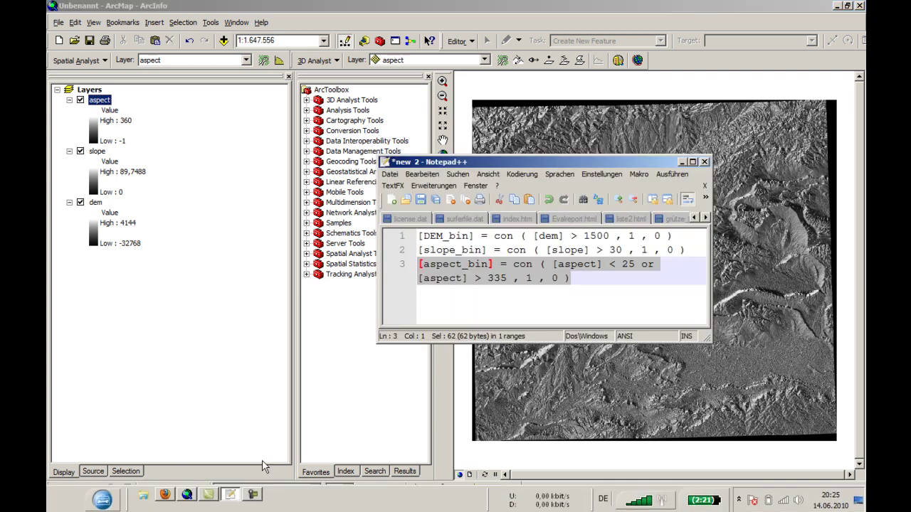
{"action": "left_click_drag", "start_coordinate": [710, 284], "coordinate": [832, 281]}
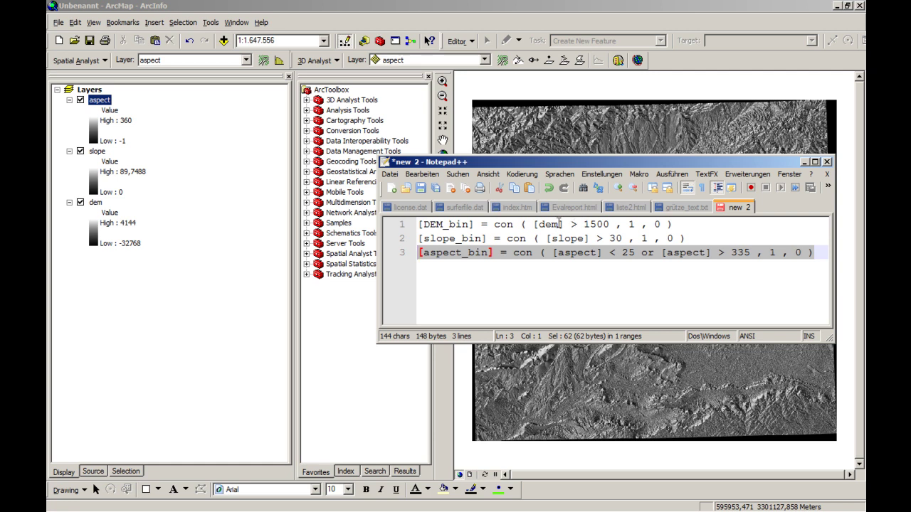
Highlight the DEM_bin output, dem input, true value 1 and false value 0 on line 1
{"action": "double_click", "coordinate": [464, 225]}
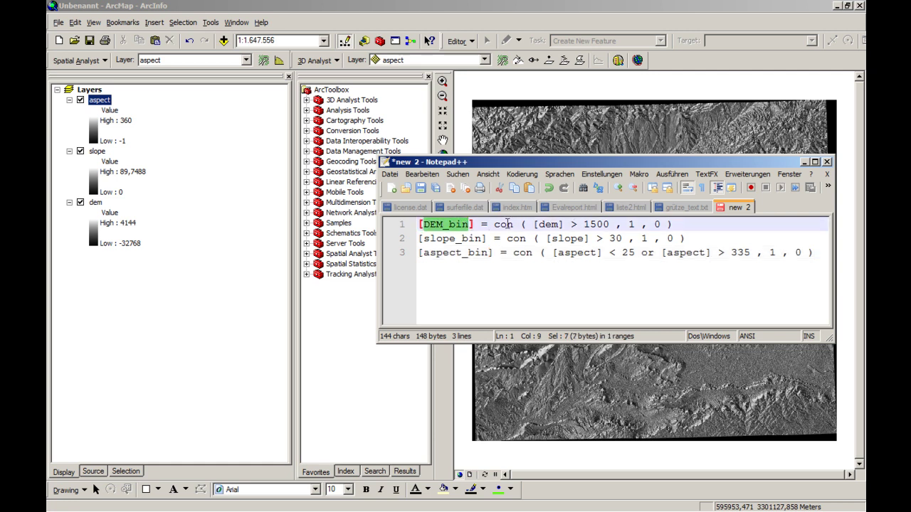
{"action": "double_click", "coordinate": [549, 225]}
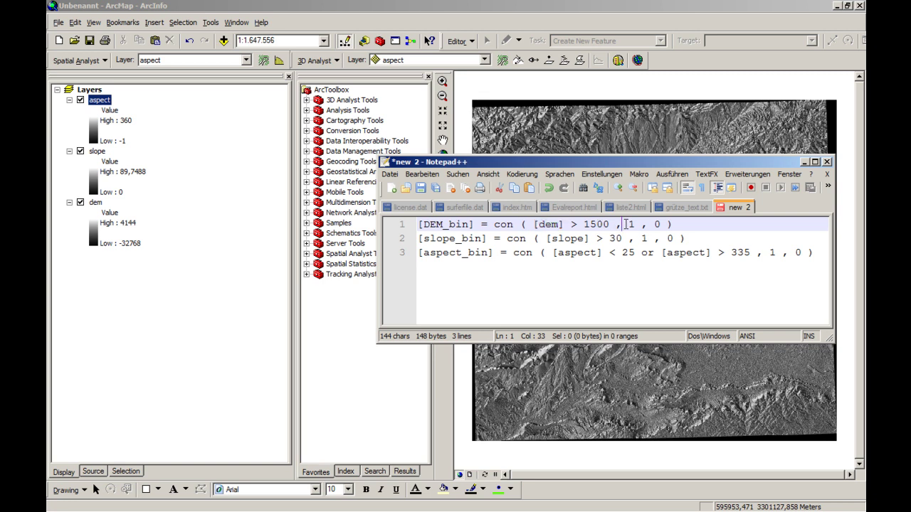
{"action": "left_click_drag", "start_coordinate": [618, 225], "coordinate": [633, 226]}
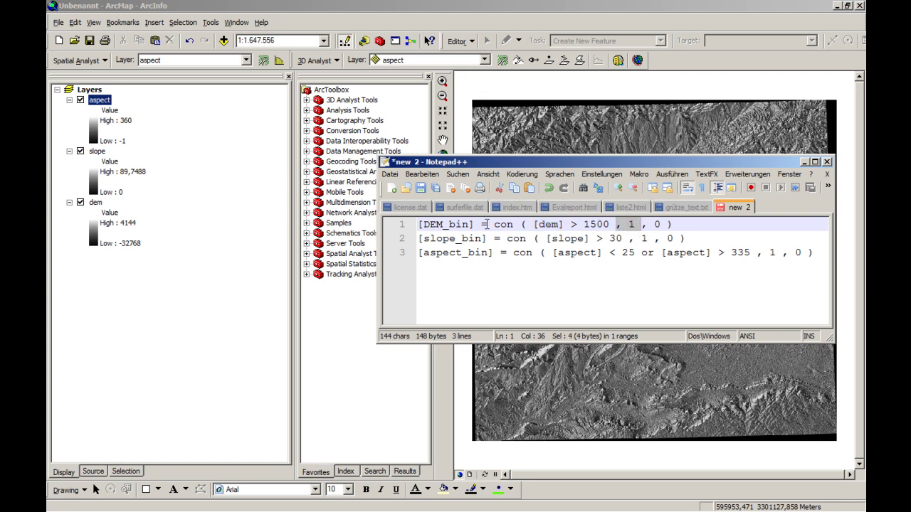
{"action": "left_click_drag", "start_coordinate": [474, 225], "coordinate": [418, 225]}
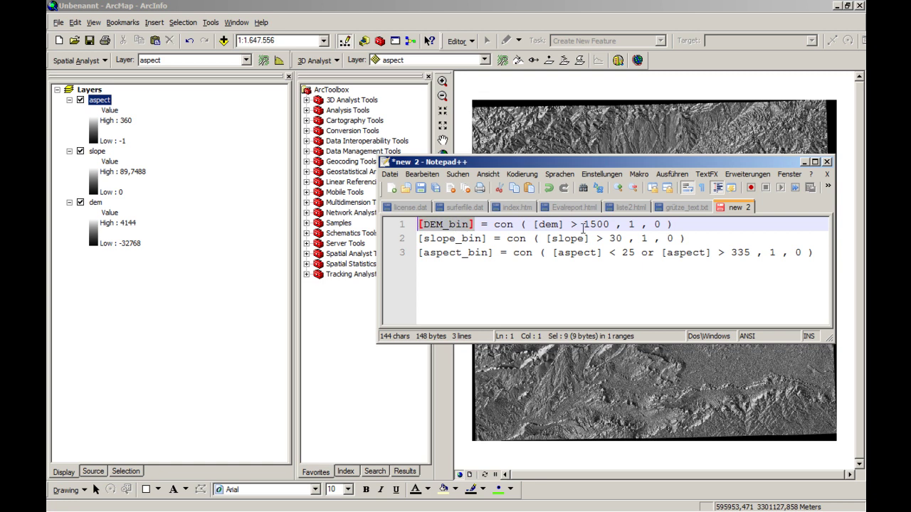
{"action": "left_click", "coordinate": [629, 224]}
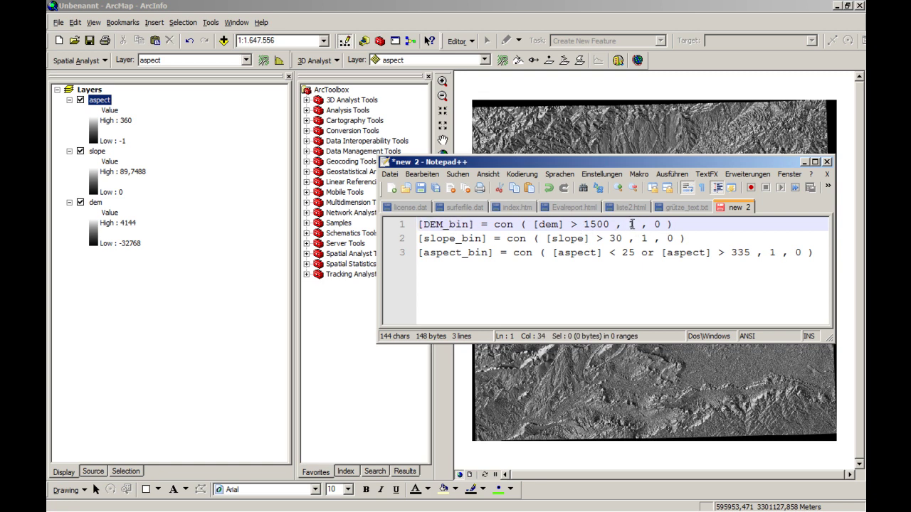
{"action": "left_click_drag", "start_coordinate": [642, 225], "coordinate": [667, 225]}
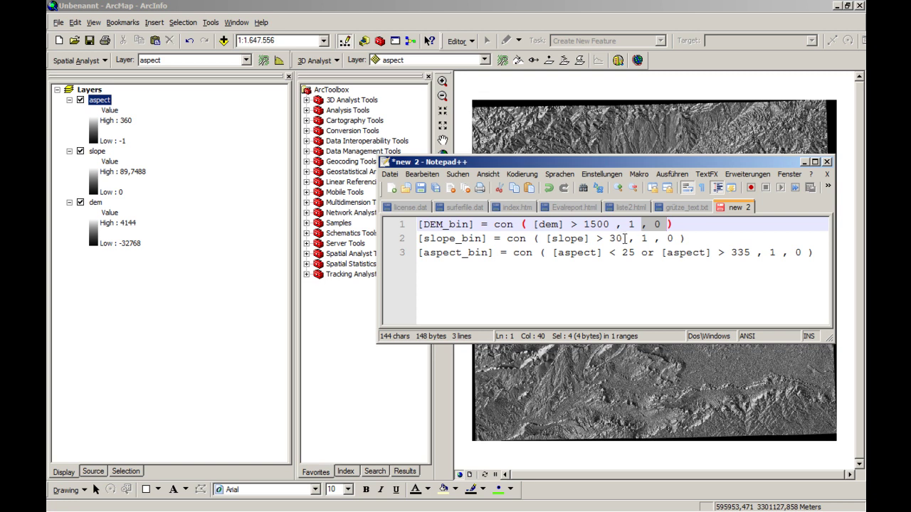
Highlight the slope > 30 condition and its 1 and 0 values on line 2
{"action": "left_click_drag", "start_coordinate": [625, 238], "coordinate": [550, 243]}
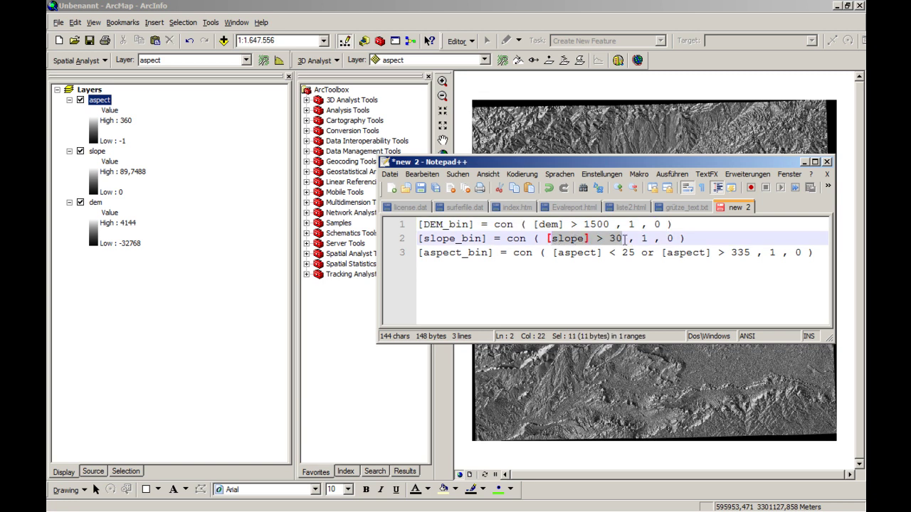
{"action": "left_click", "coordinate": [645, 238]}
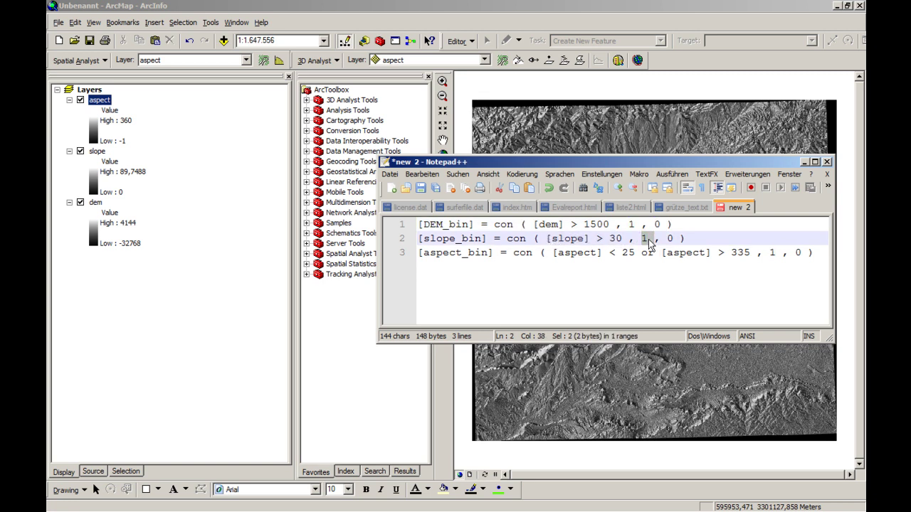
{"action": "left_click", "coordinate": [673, 239]}
Highlight the aspect 25/335 thresholds and 1/0 values on line 3, then select the whole DEM_bin line
{"action": "left_click", "coordinate": [622, 253]}
{"action": "left_click_drag", "start_coordinate": [624, 254], "coordinate": [743, 259]}
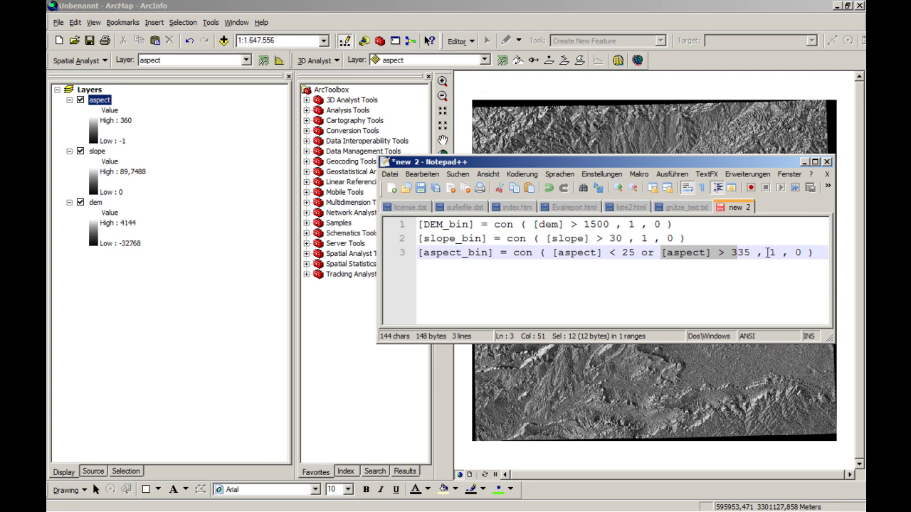
{"action": "double_click", "coordinate": [772, 252]}
{"action": "left_click_drag", "start_coordinate": [790, 253], "coordinate": [811, 253]}
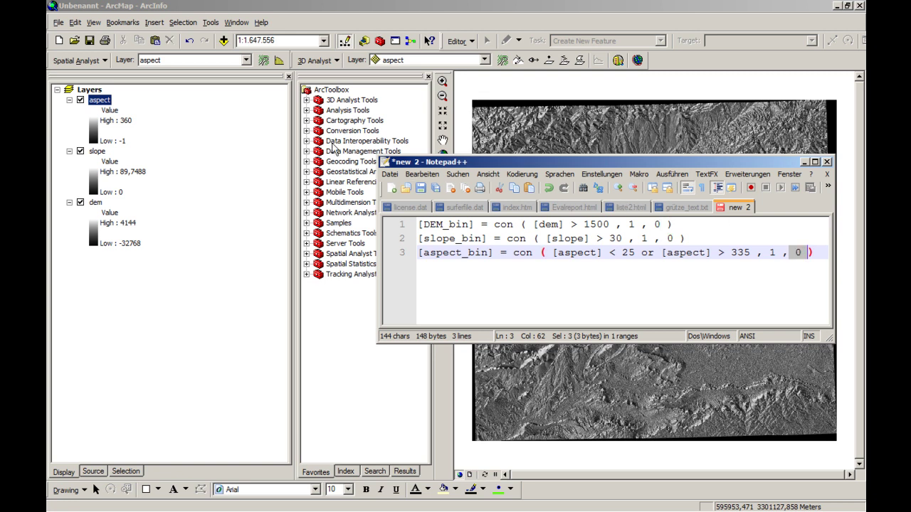
{"action": "triple_click", "coordinate": [565, 225]}
{"action": "triple_click", "coordinate": [565, 224]}
{"action": "key", "text": "ctrl+c"}
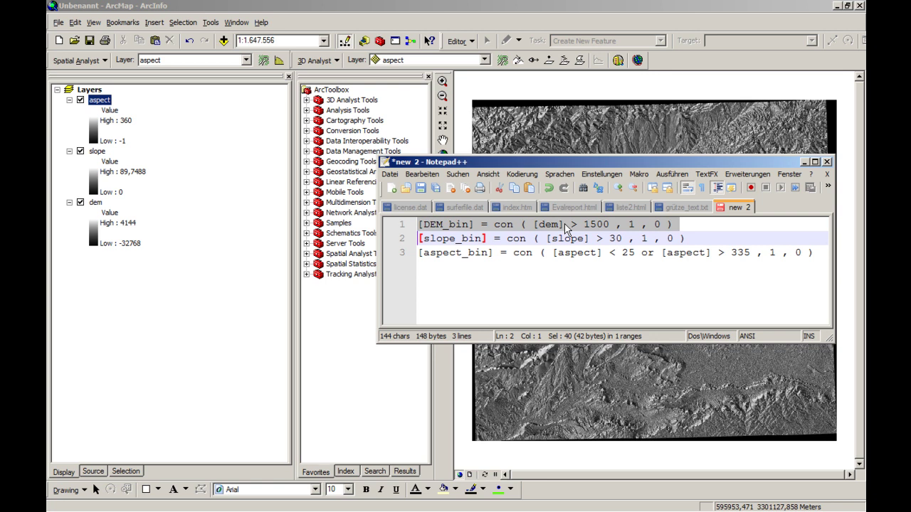
Paste the DEM_bin con expression (dem > 1500 gives 1, else 0) into Raster Calculator and evaluate
{"action": "left_click", "coordinate": [80, 77]}
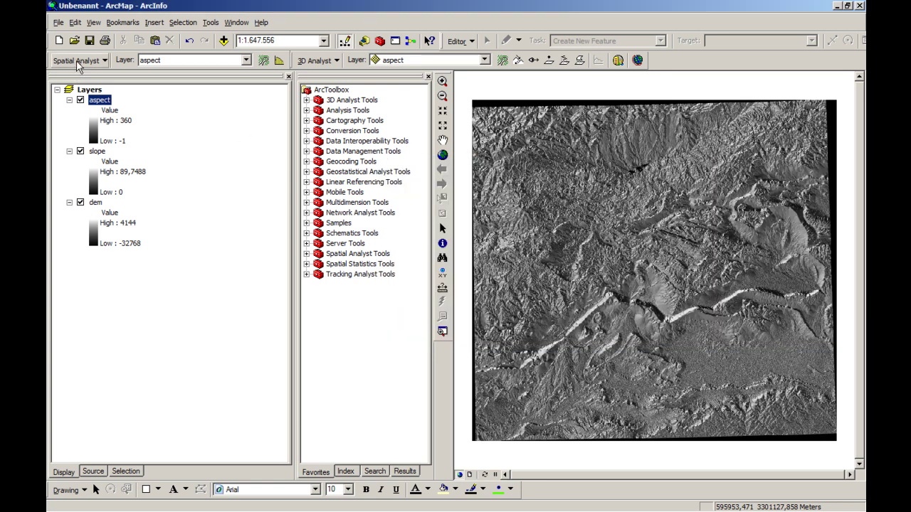
{"action": "left_click", "coordinate": [78, 61]}
{"action": "left_click", "coordinate": [89, 211]}
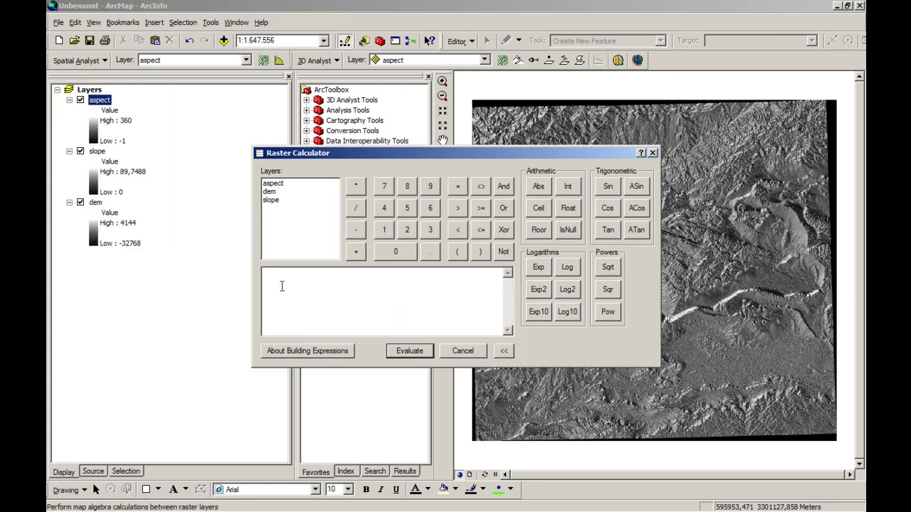
{"action": "key", "text": "ctrl+v"}
{"action": "double_click", "coordinate": [380, 274]}
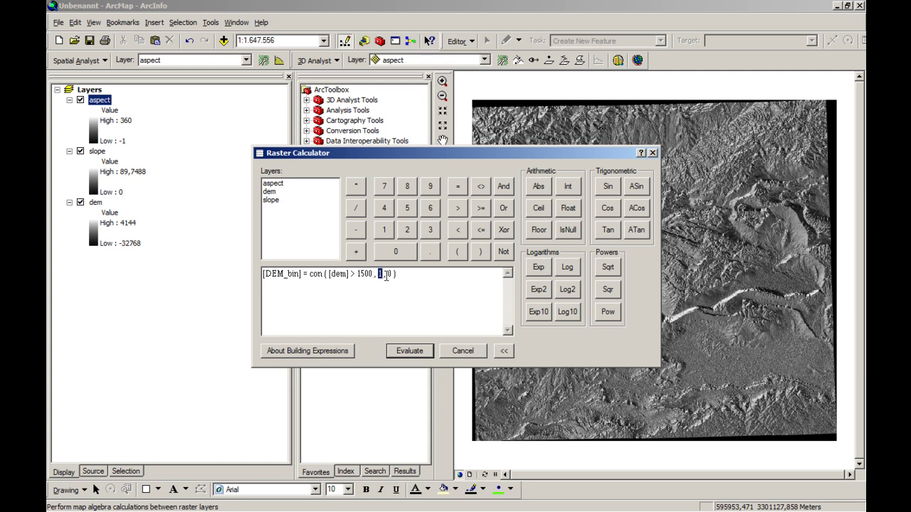
{"action": "left_click", "coordinate": [411, 353]}
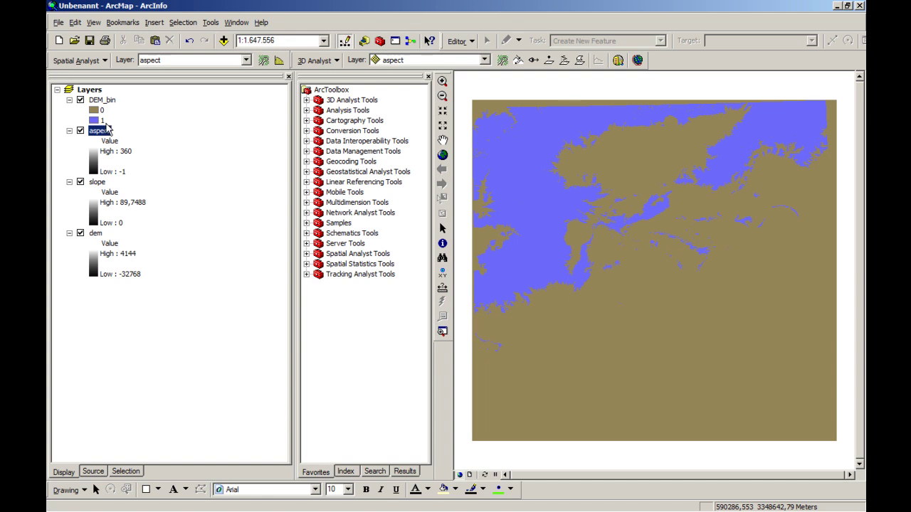
Copy the slope_bin line (slope > 30 gives 1) from Notepad++ into Raster Calculator and evaluate
{"action": "left_click", "coordinate": [75, 61]}
{"action": "left_click", "coordinate": [98, 207]}
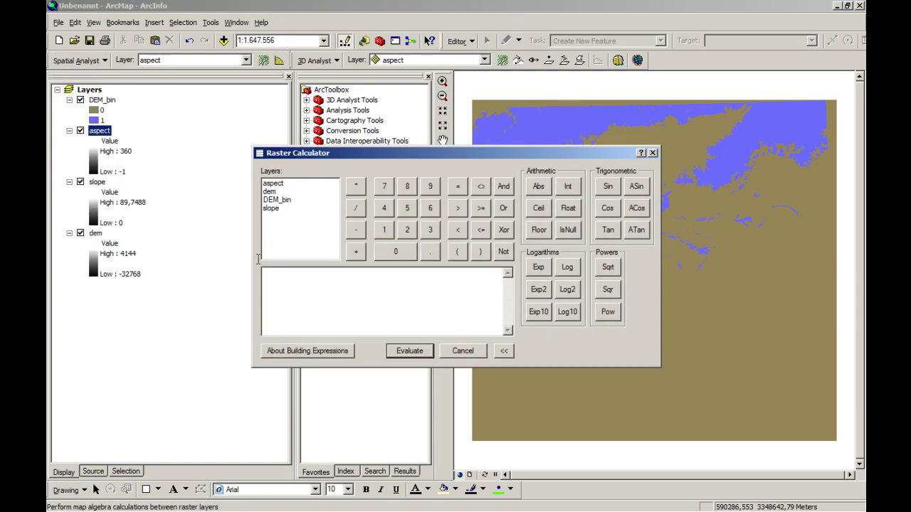
{"action": "key", "text": "alt+Tab"}
{"action": "triple_click", "coordinate": [445, 241]}
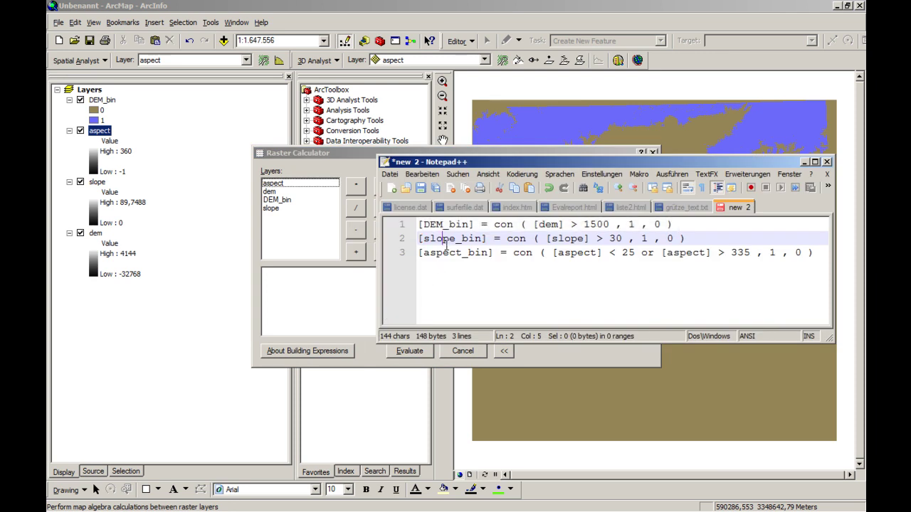
{"action": "key", "text": "ctrl+c"}
{"action": "left_click", "coordinate": [337, 280]}
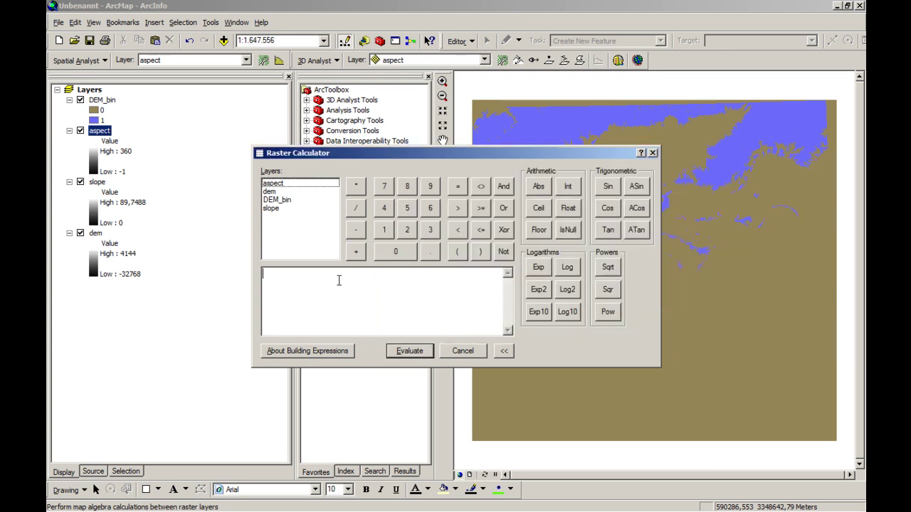
{"action": "key", "text": "ctrl+v"}
{"action": "left_click", "coordinate": [402, 351]}
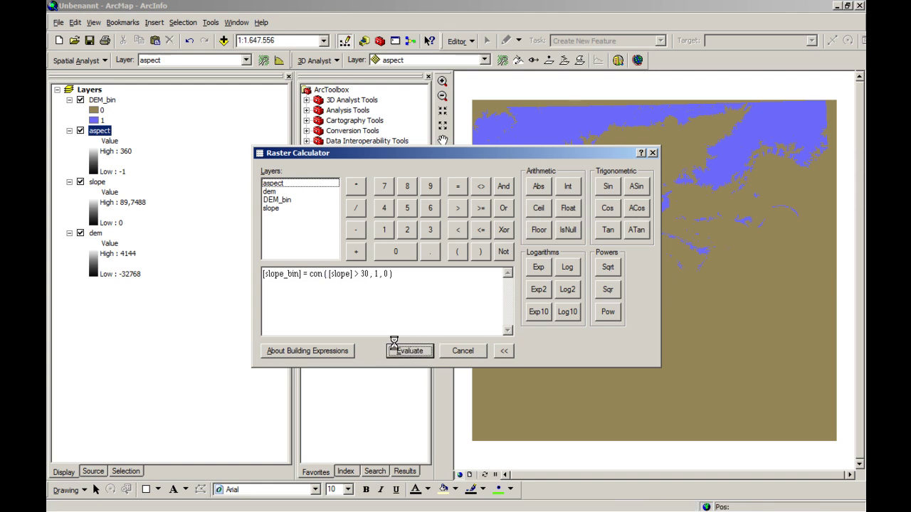
Reopen Raster Calculator and delete the previous slope_bin expression
{"action": "left_click", "coordinate": [83, 64]}
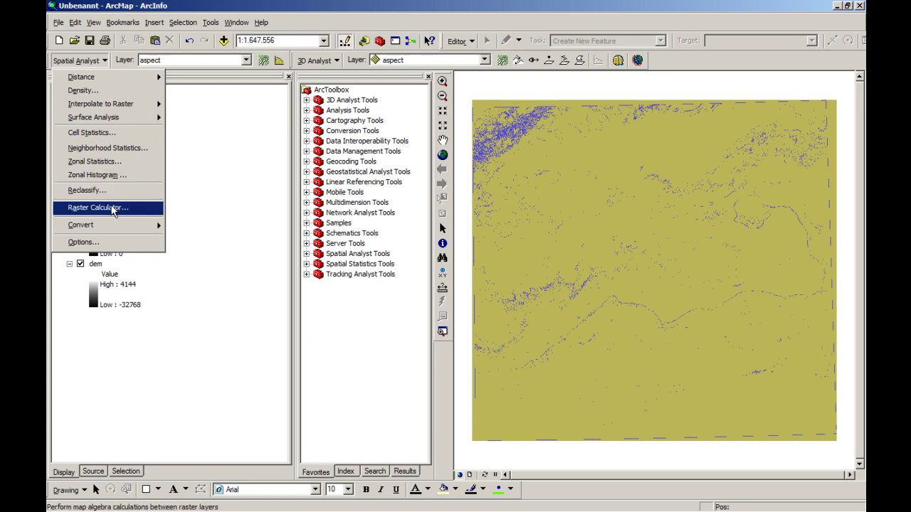
{"action": "left_click", "coordinate": [112, 208]}
{"action": "left_click", "coordinate": [306, 284]}
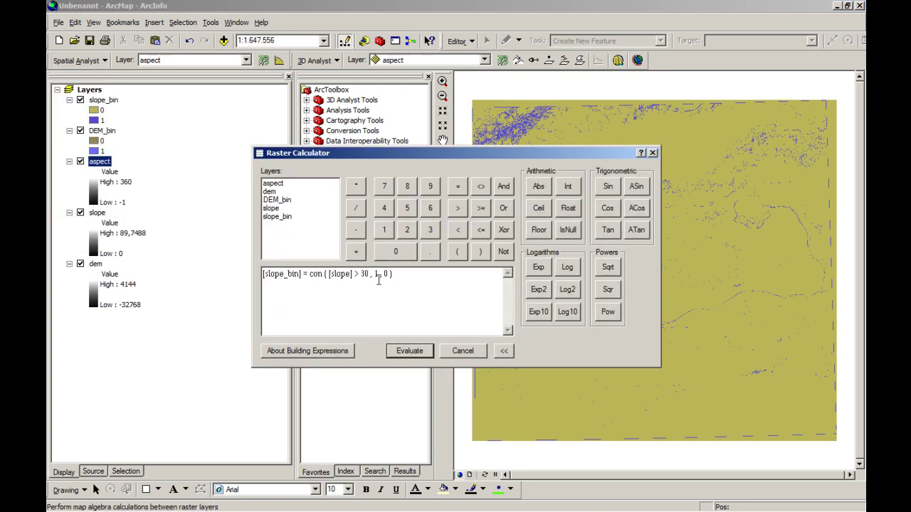
{"action": "left_click_drag", "start_coordinate": [409, 279], "coordinate": [232, 280]}
{"action": "key", "text": "Delete"}
Paste the aspect_bin line (aspect < 25 or > 335 gives 1) from Notepad++ and evaluate it
{"action": "key", "text": "alt+Tab"}
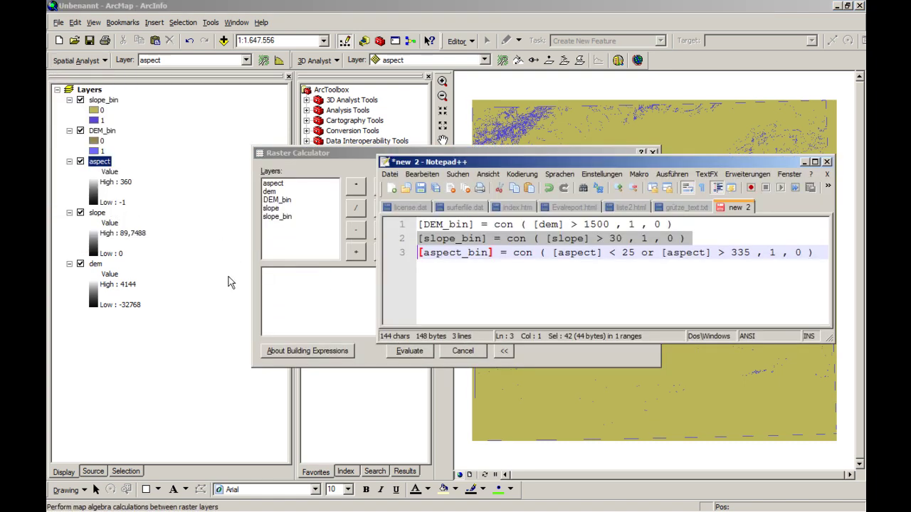
{"action": "triple_click", "coordinate": [461, 254]}
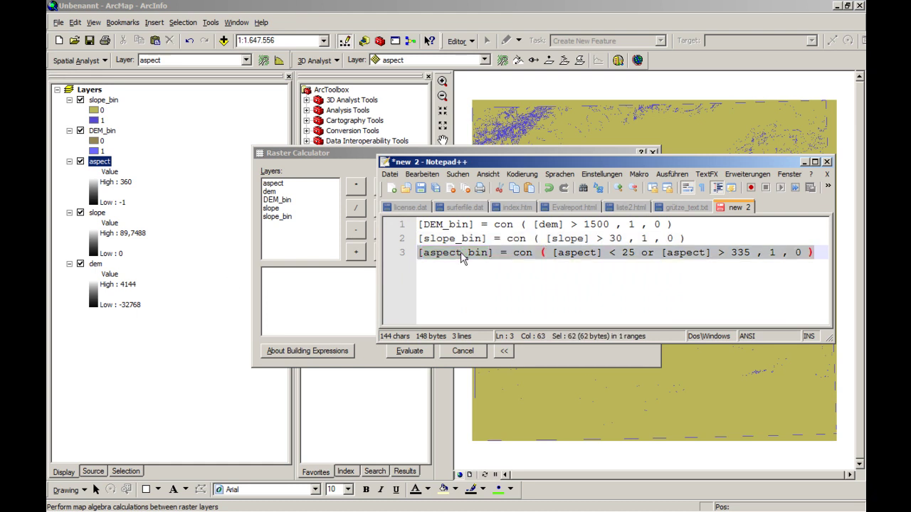
{"action": "key", "text": "ctrl+c"}
{"action": "left_click", "coordinate": [310, 275]}
{"action": "key", "text": "ctrl+v"}
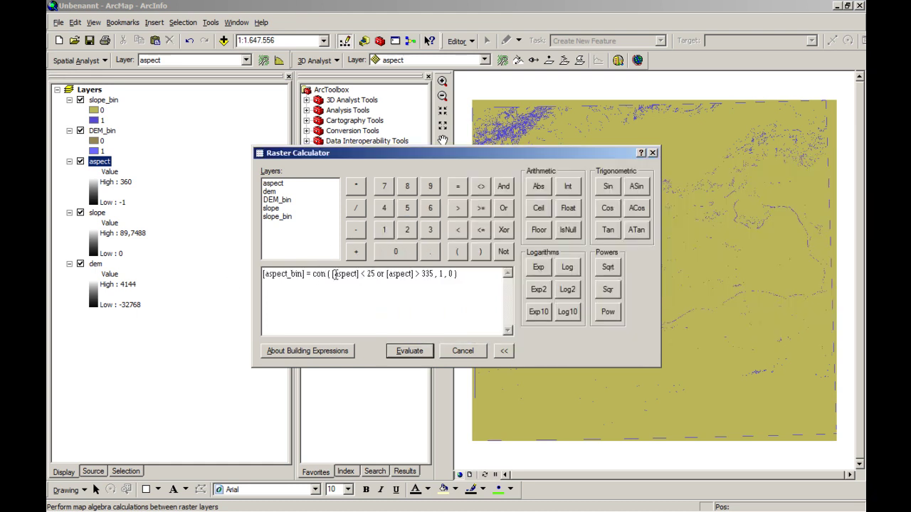
{"action": "double_click", "coordinate": [381, 274]}
{"action": "left_click", "coordinate": [381, 275]}
{"action": "left_click_drag", "start_coordinate": [375, 274], "coordinate": [435, 276]}
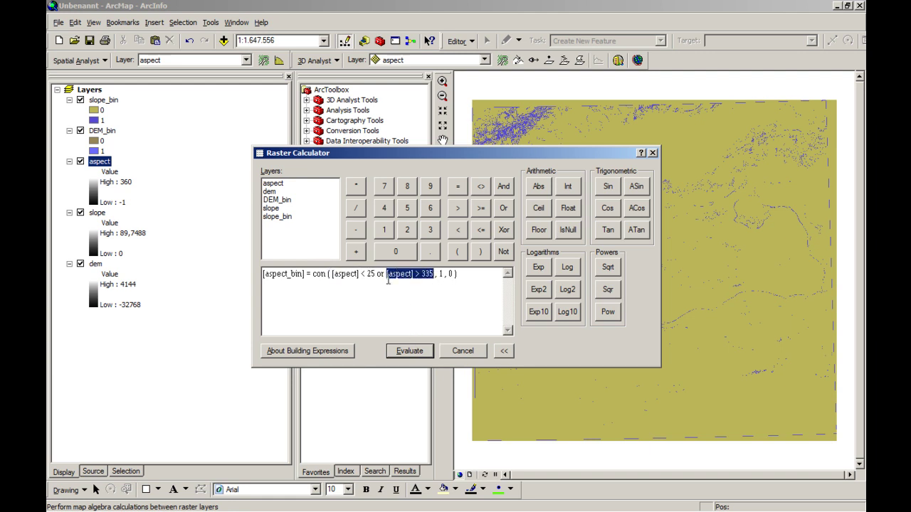
{"action": "left_click", "coordinate": [408, 350]}
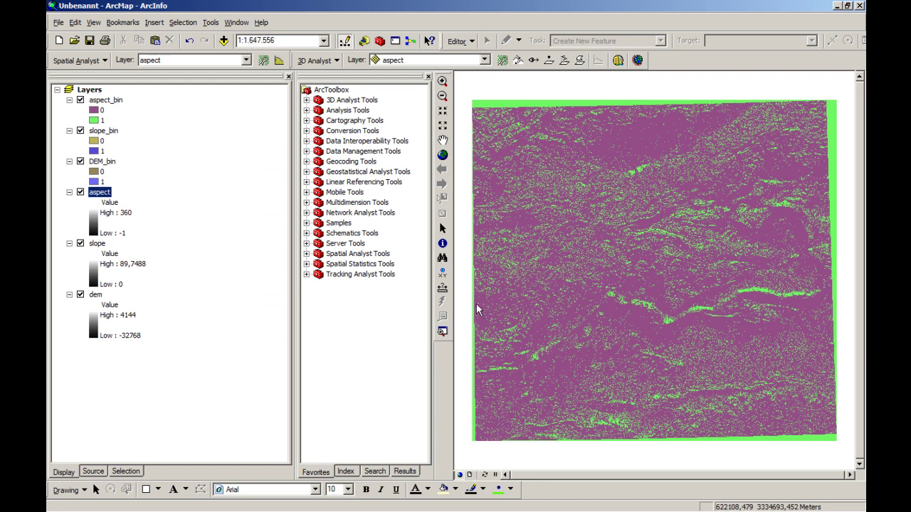
Evaluate [risk] = [aspect_bin] + [DEM_bin] + [slope_bin] in Raster Calculator
{"action": "left_click", "coordinate": [79, 61]}
{"action": "left_click", "coordinate": [100, 207]}
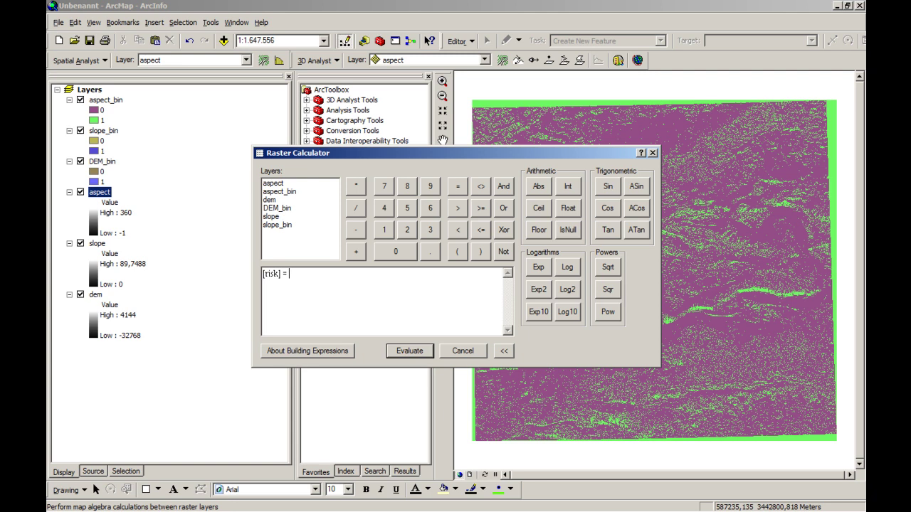
{"action": "double_click", "coordinate": [280, 193]}
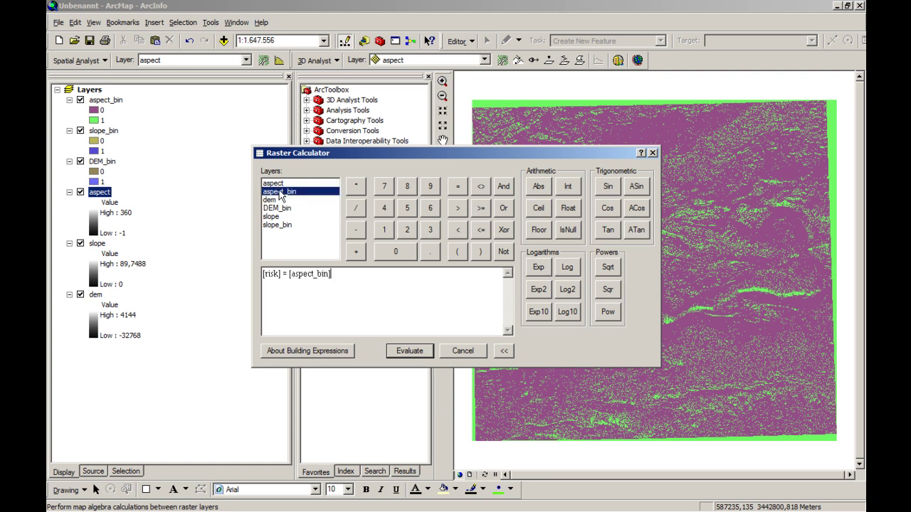
{"action": "left_click", "coordinate": [357, 252]}
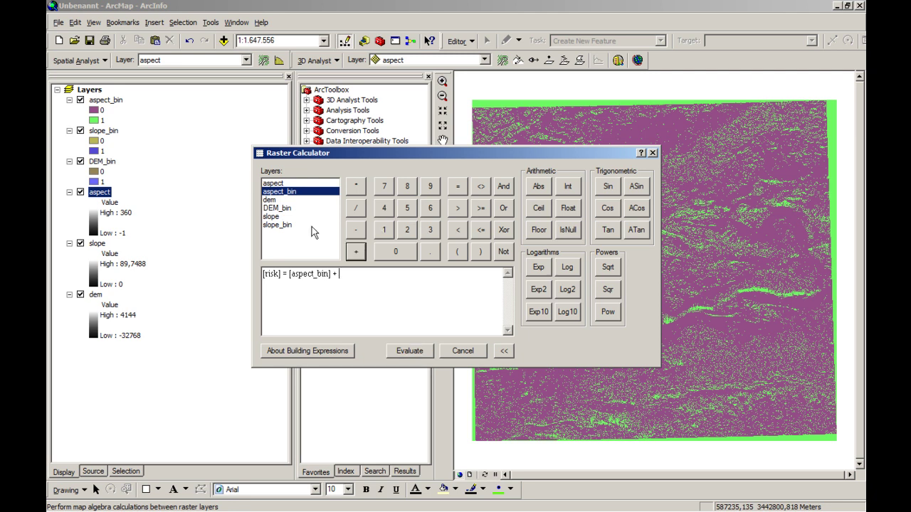
{"action": "double_click", "coordinate": [281, 208]}
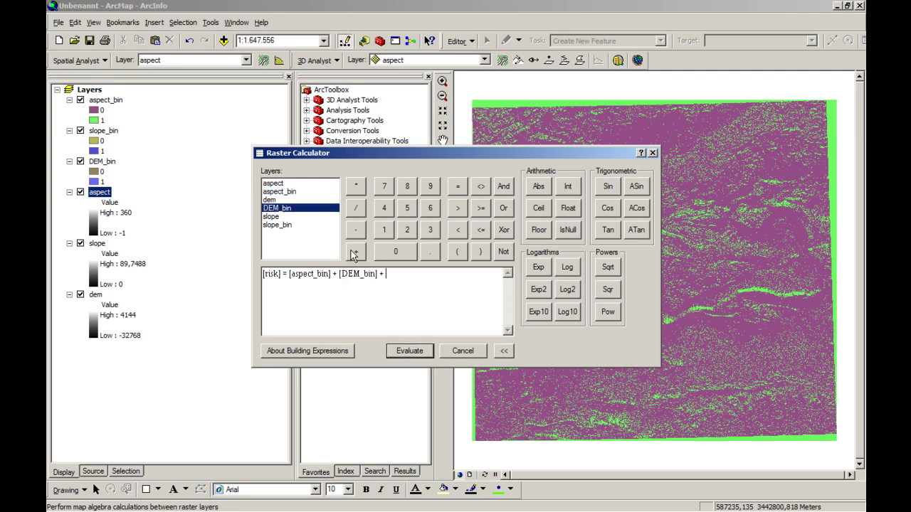
{"action": "double_click", "coordinate": [277, 225]}
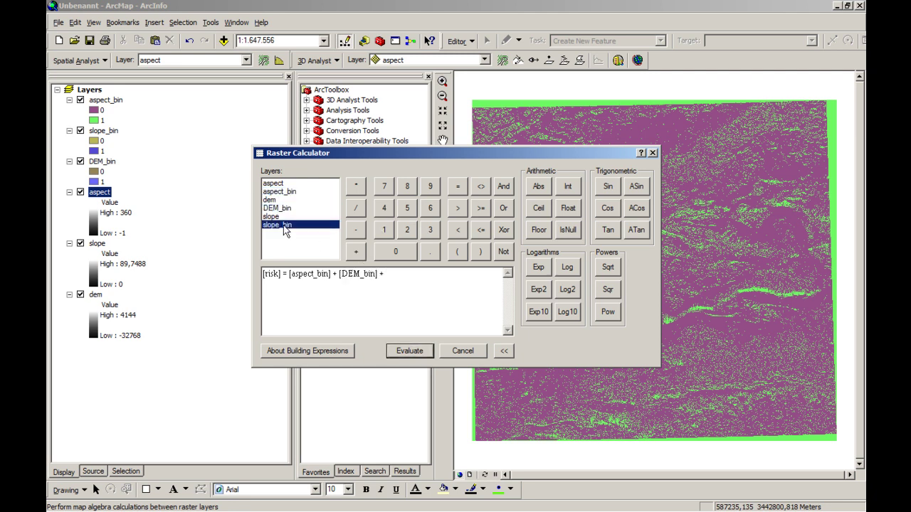
{"action": "left_click", "coordinate": [407, 350]}
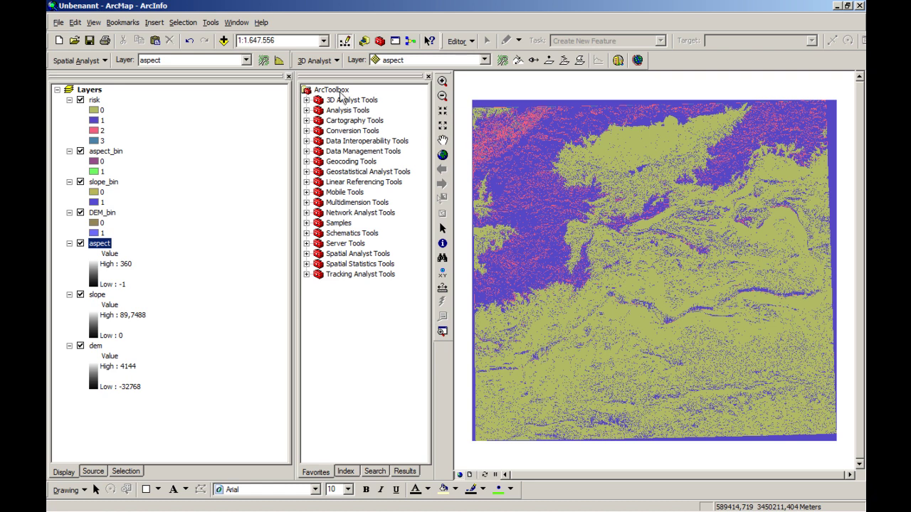
Zoom in twice on the upper-left of the risk map to show its 0–3 classes
{"action": "left_click", "coordinate": [444, 83]}
{"action": "left_click_drag", "start_coordinate": [478, 108], "coordinate": [554, 148]}
{"action": "left_click_drag", "start_coordinate": [510, 213], "coordinate": [712, 353]}
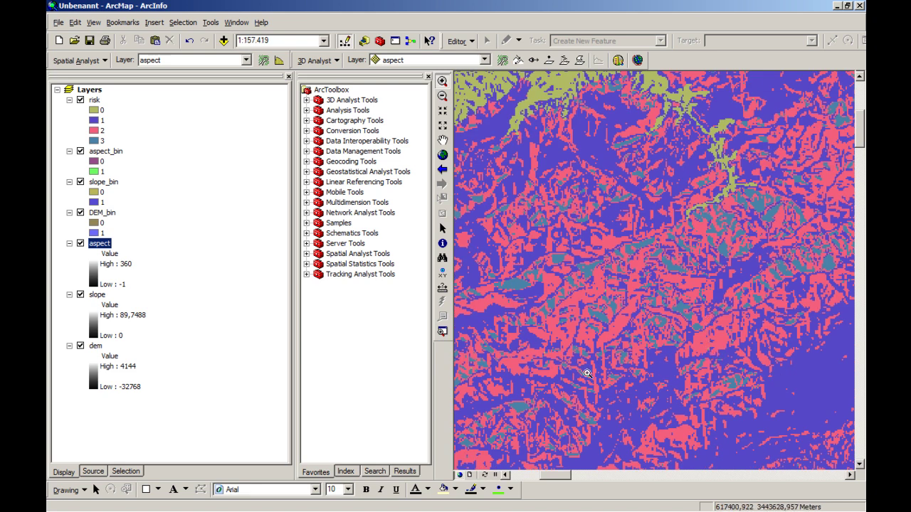
{"action": "mouse_move", "coordinate": [402, 511]}
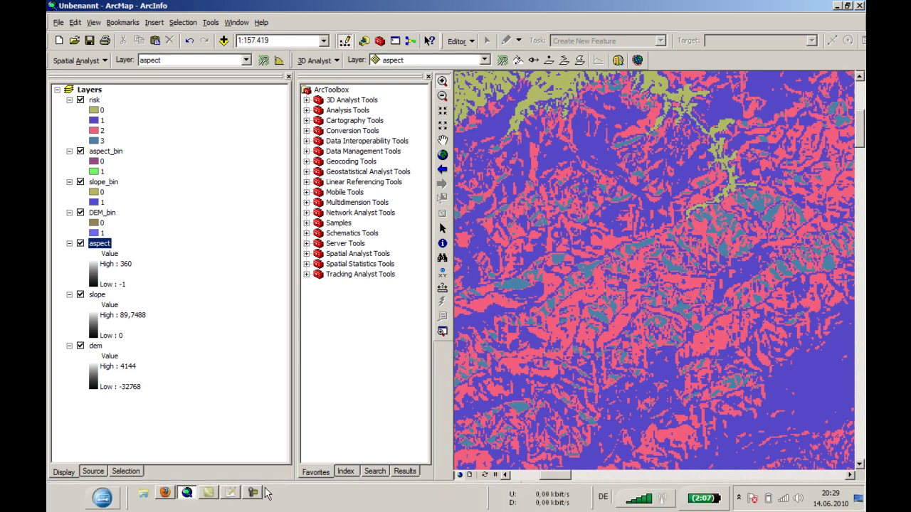